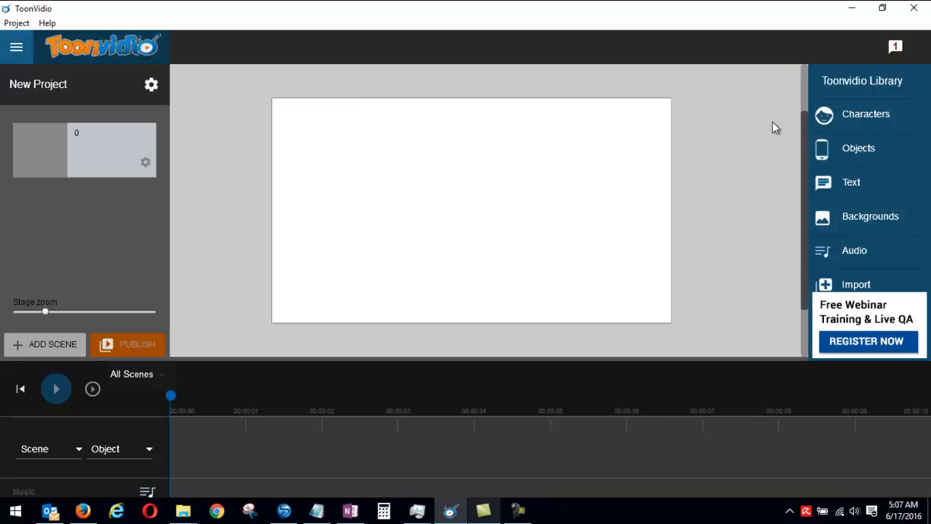
Step: Add the Eiffel Tower background to the stage and stretch it to fill the whole scene
click(866, 215)
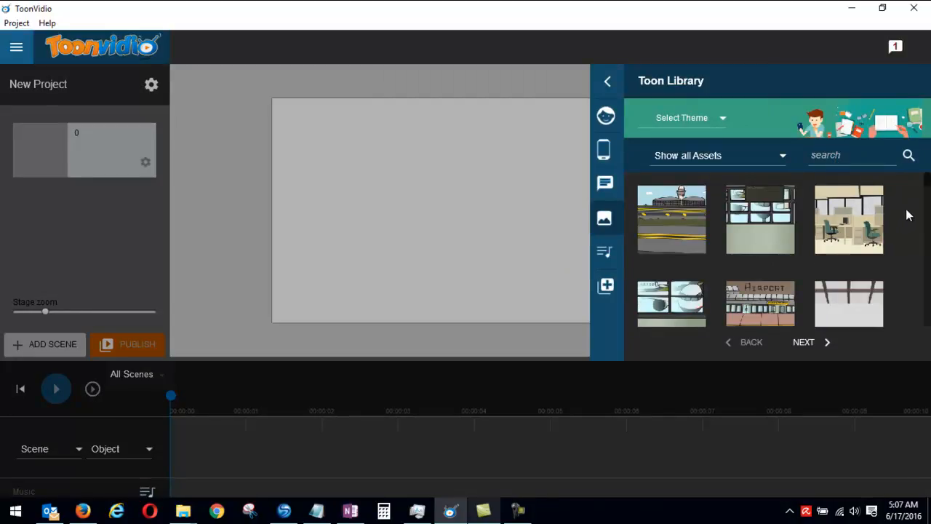
drag(927, 181, 927, 247)
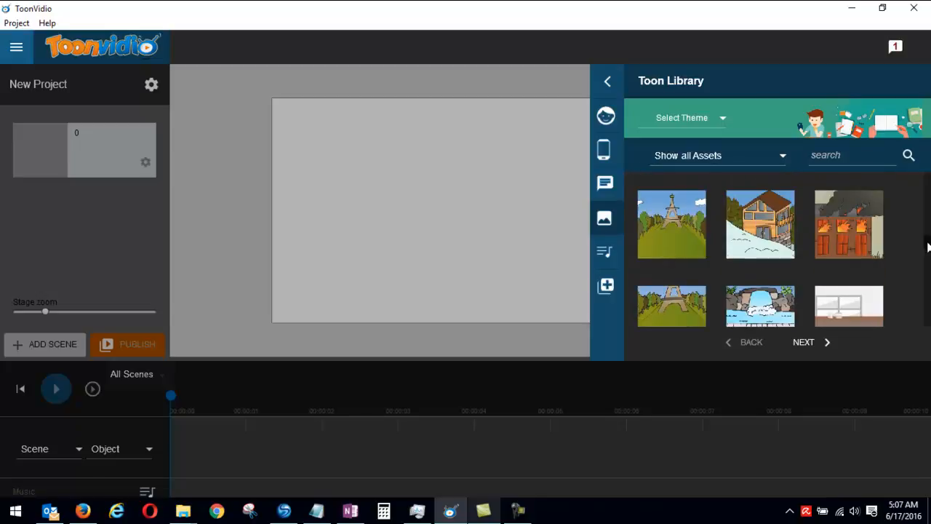
click(691, 239)
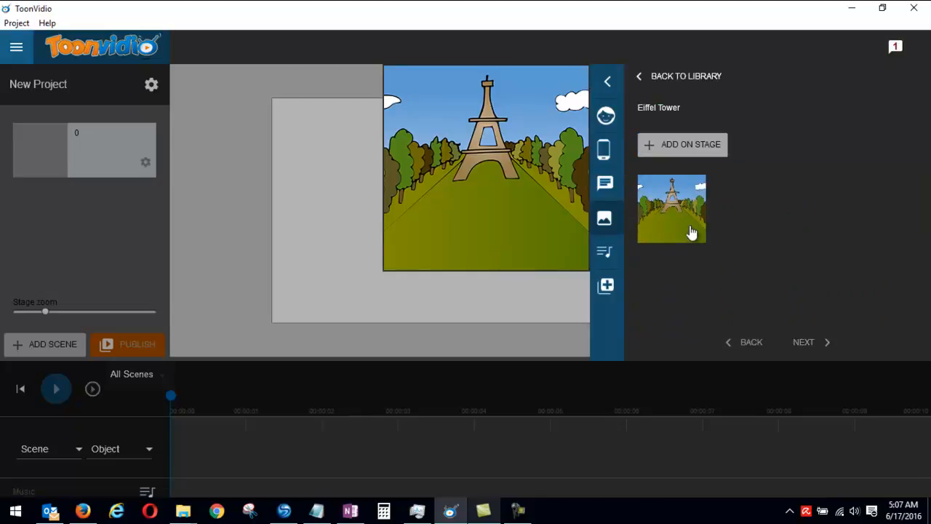
click(687, 147)
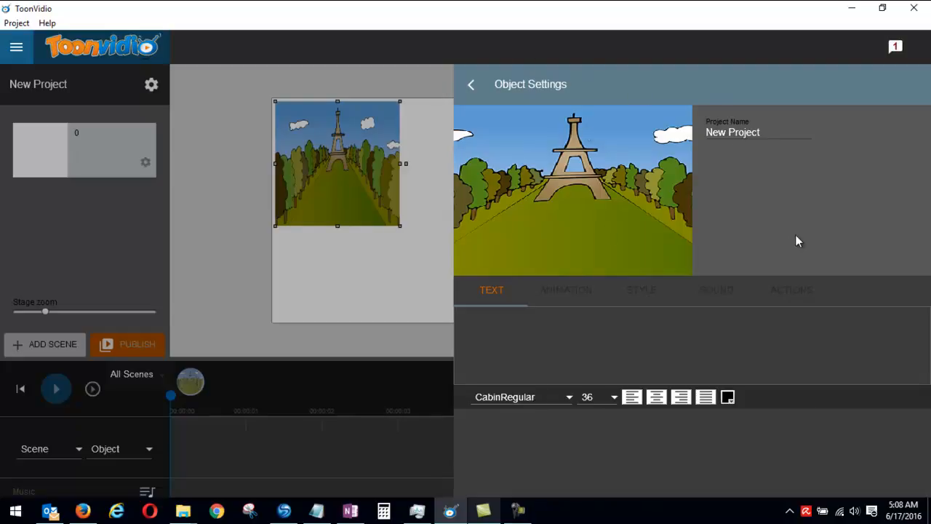
click(471, 86)
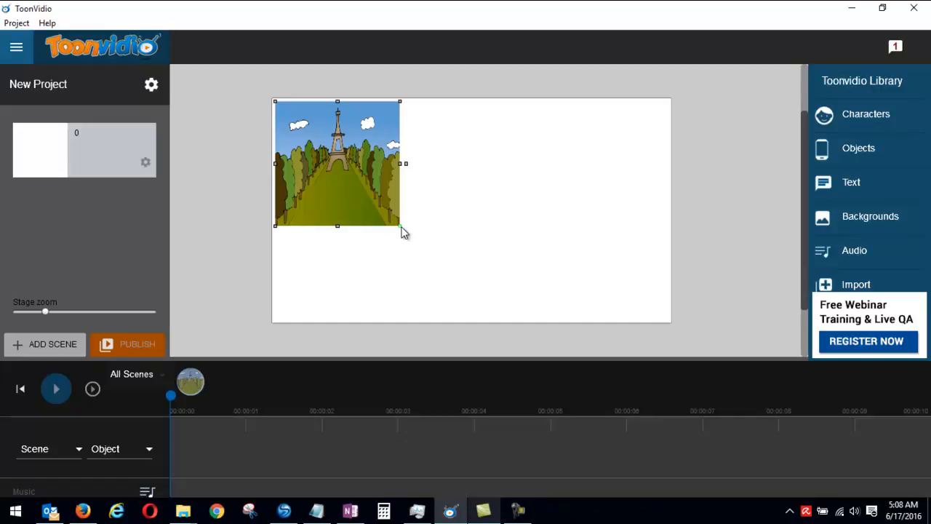
drag(403, 227, 675, 325)
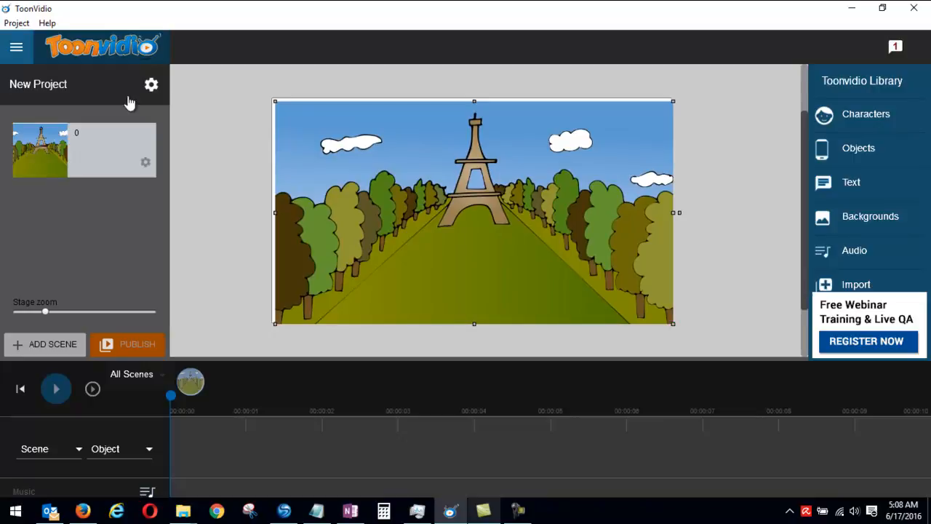
drag(275, 104, 269, 95)
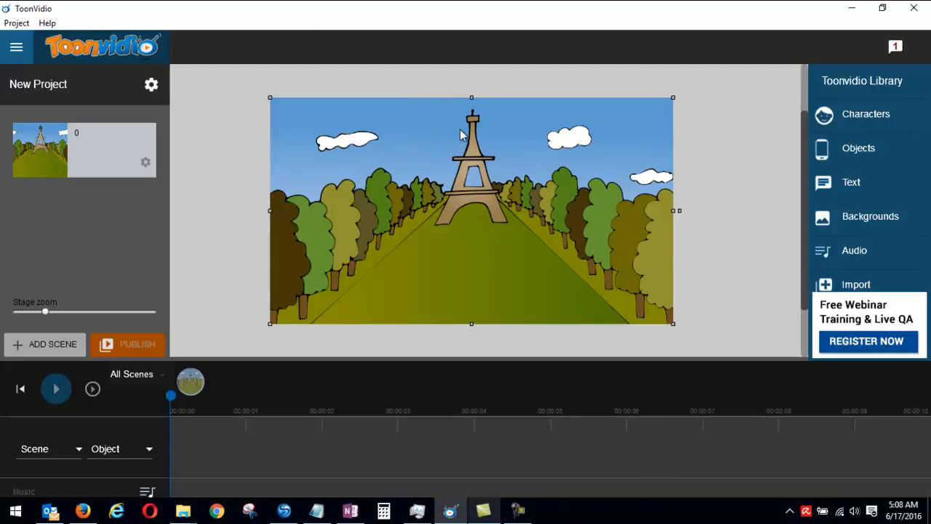
Step: Add the Saleswoman Sarah Angry character to the stage and position her on the grass in front of the tower
click(855, 119)
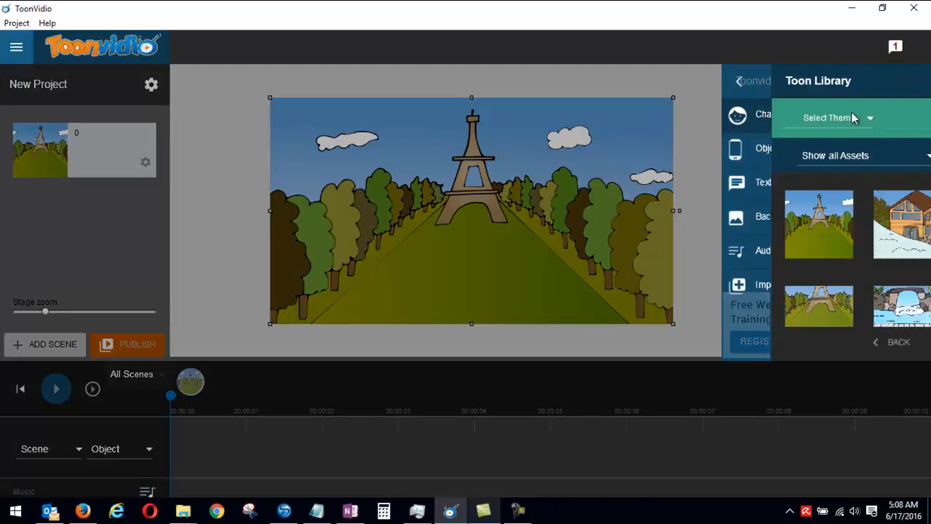
drag(928, 189, 929, 202)
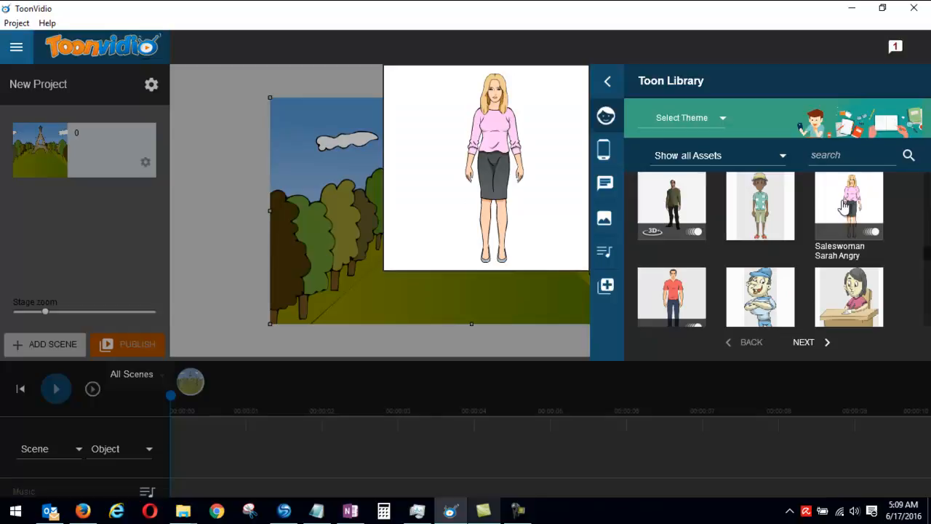
click(843, 206)
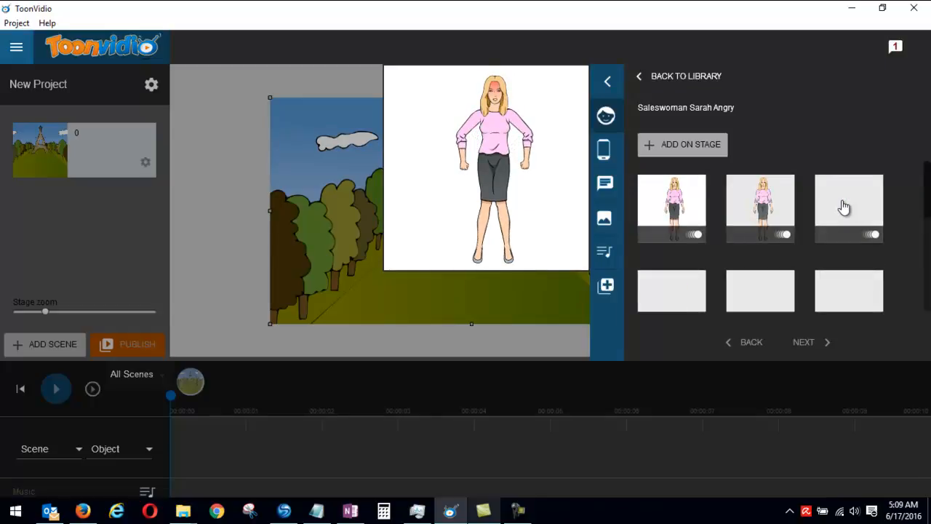
scroll(870, 222, down, 1)
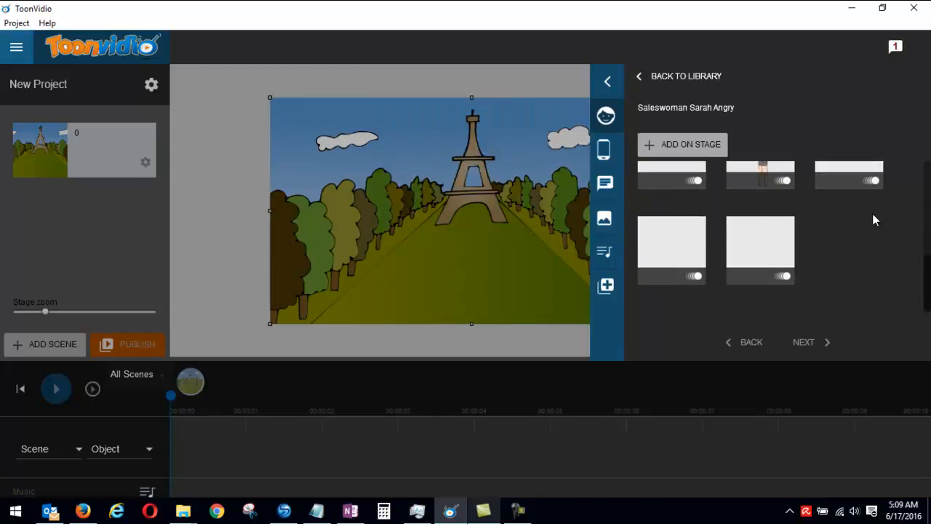
mouse_move(757, 253)
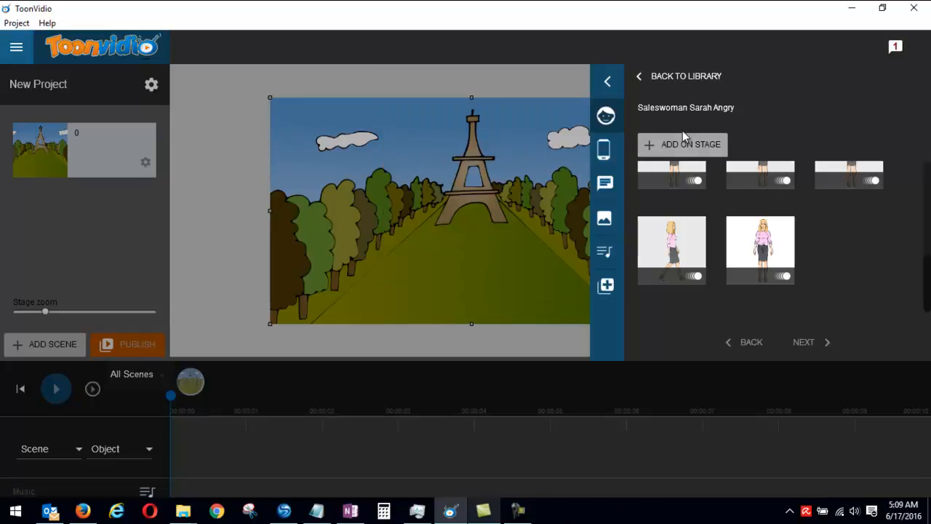
click(685, 144)
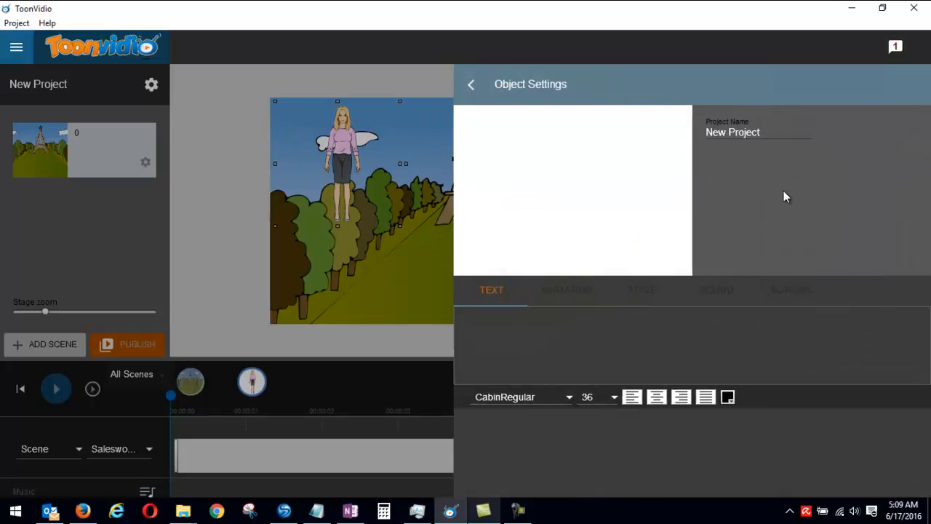
click(473, 85)
drag(348, 151, 471, 224)
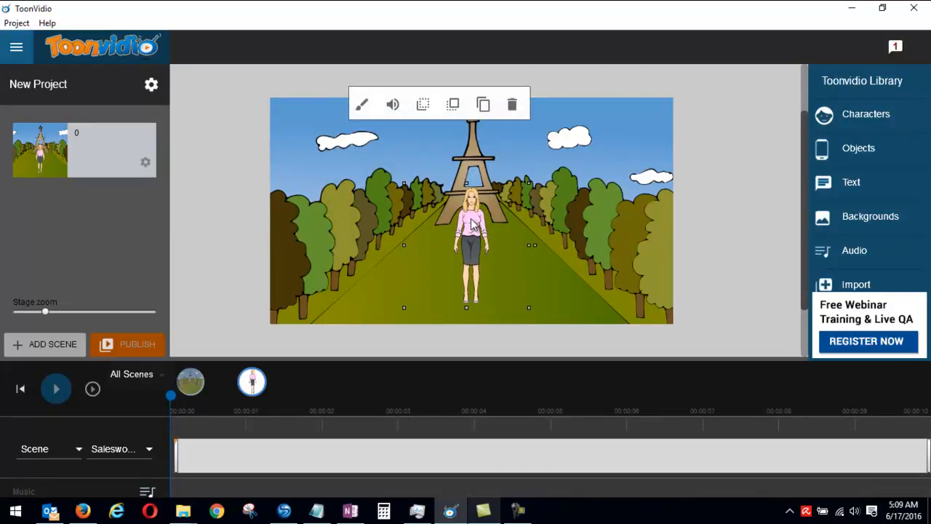
Step: Play the scene to preview the character's animation with the whole stage in view
click(61, 389)
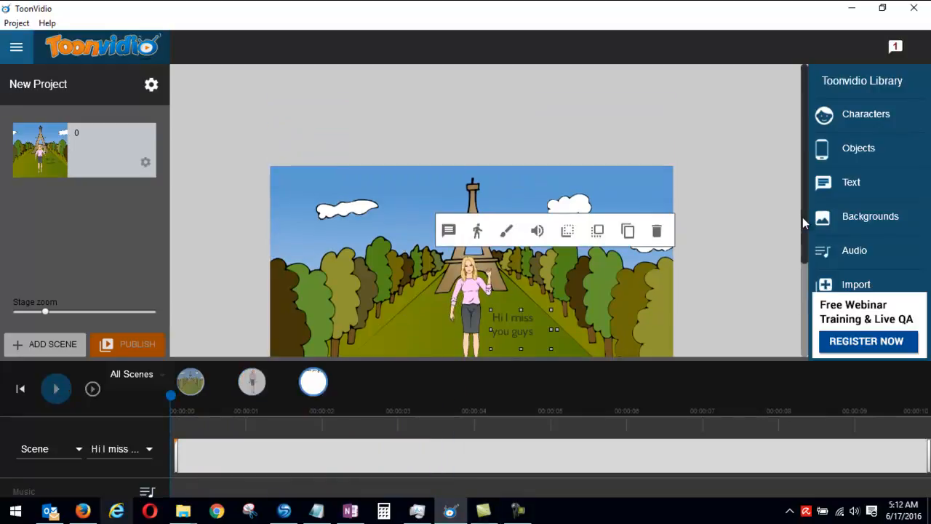
scroll(803, 217, up, 1)
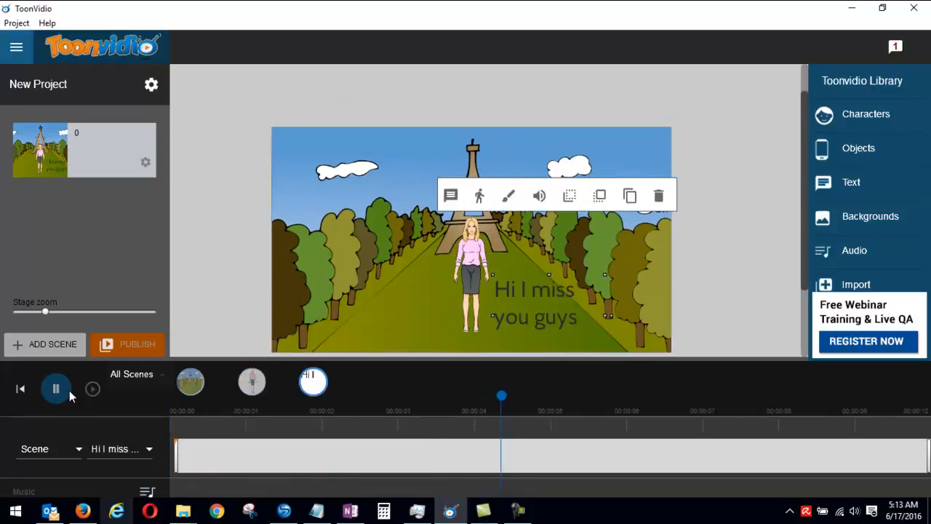
drag(802, 135, 807, 160)
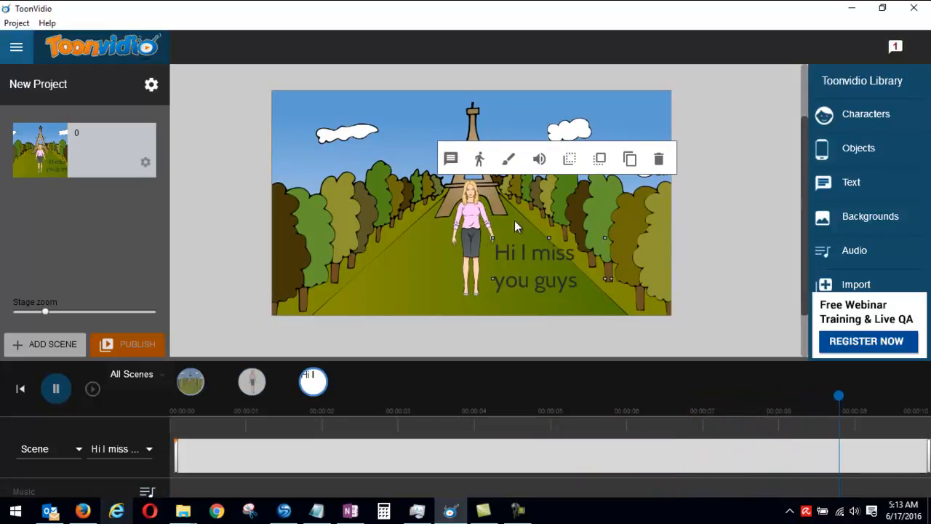
Step: Move the saleswoman away from the "Hi I miss you guys" text, adjust the background's position slightly and enlarge the saleswoman
drag(473, 229, 435, 221)
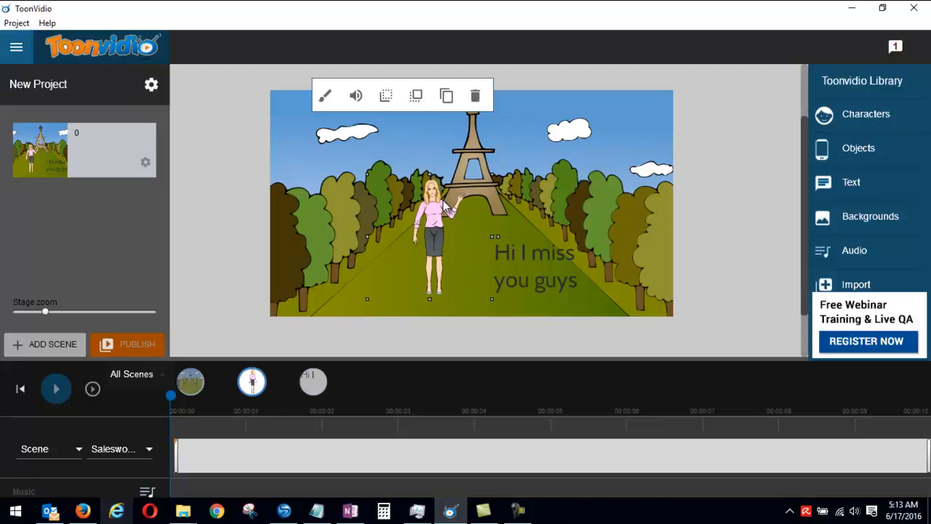
mouse_move(437, 221)
mouse_down()
mouse_move(451, 239)
mouse_move(437, 224)
mouse_up()
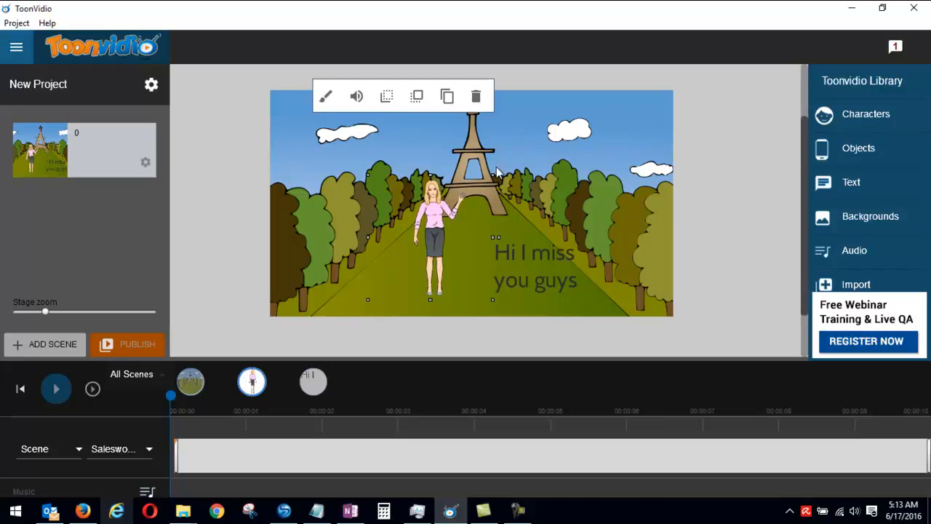
mouse_move(500, 159)
mouse_down()
mouse_move(539, 148)
mouse_move(496, 167)
mouse_up()
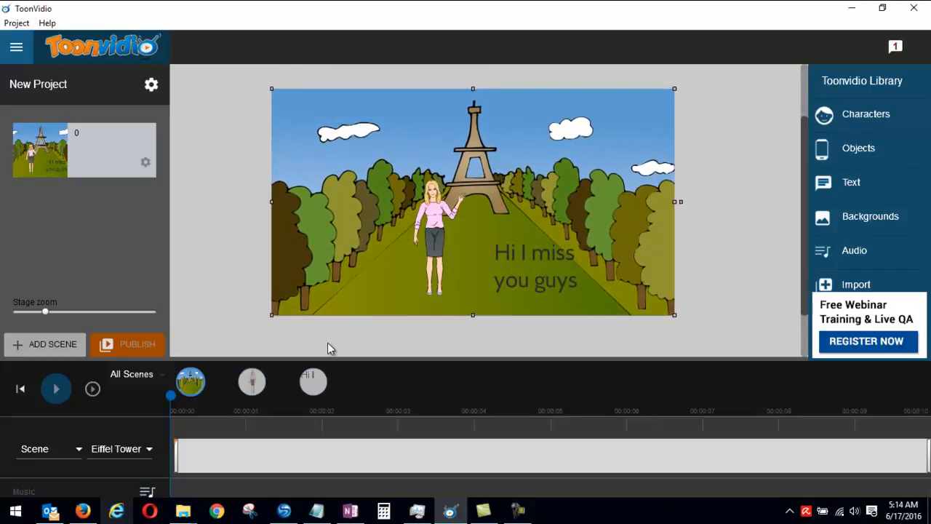
click(250, 383)
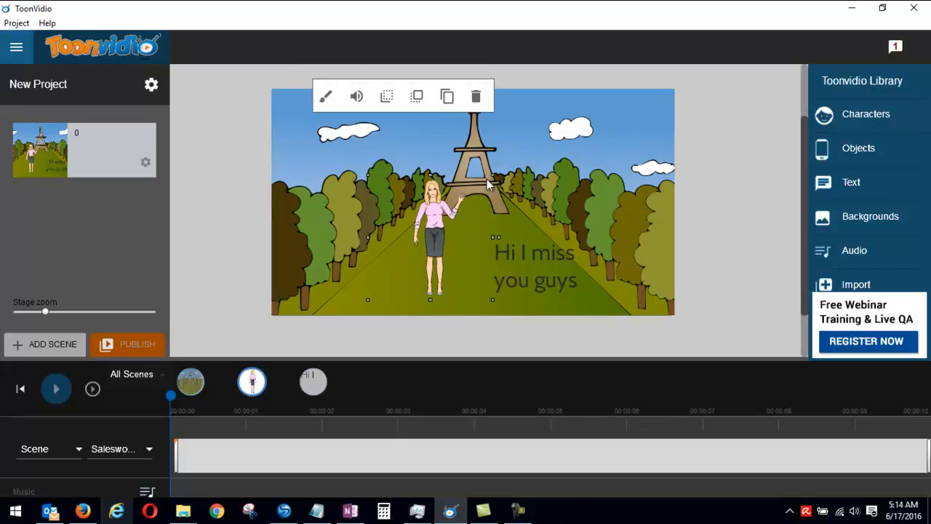
drag(494, 182, 536, 159)
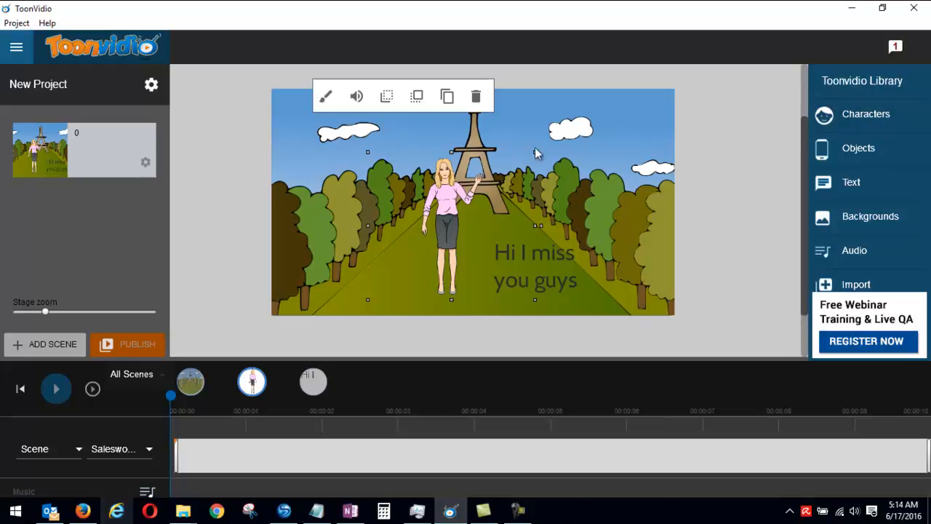
Step: Try the 3D Angry character on the stage beside the saleswoman and delete it from the scene
click(856, 118)
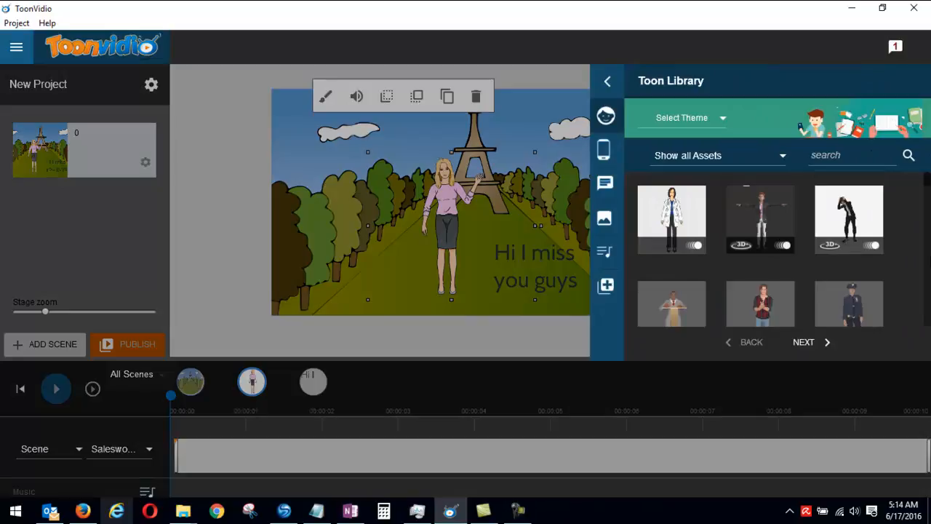
click(761, 211)
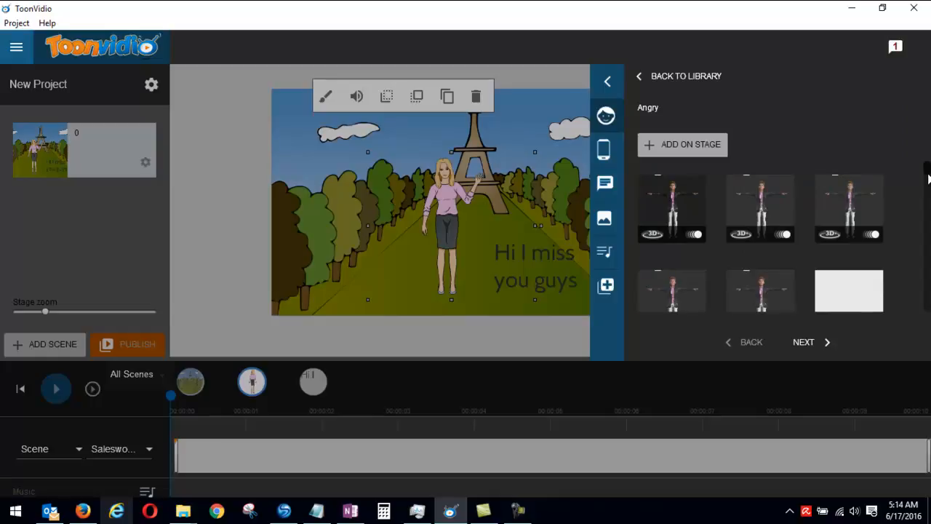
click(707, 144)
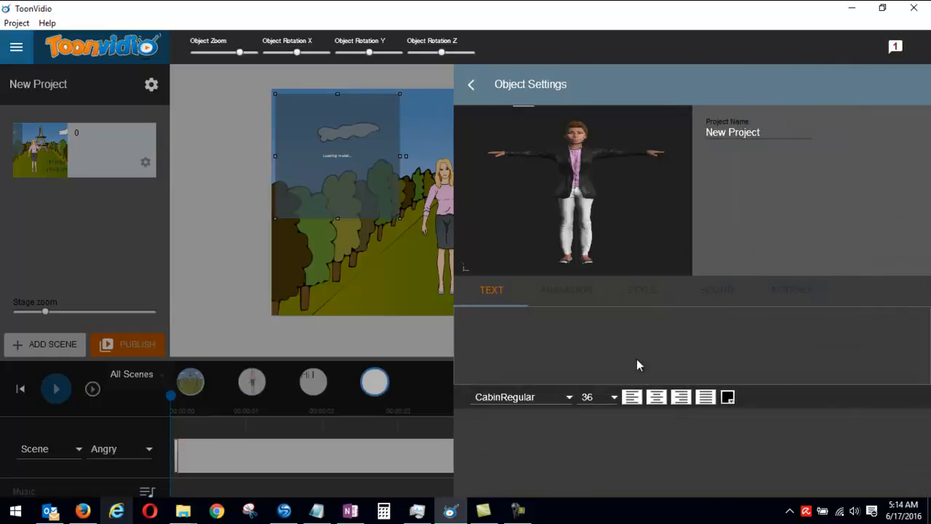
click(471, 82)
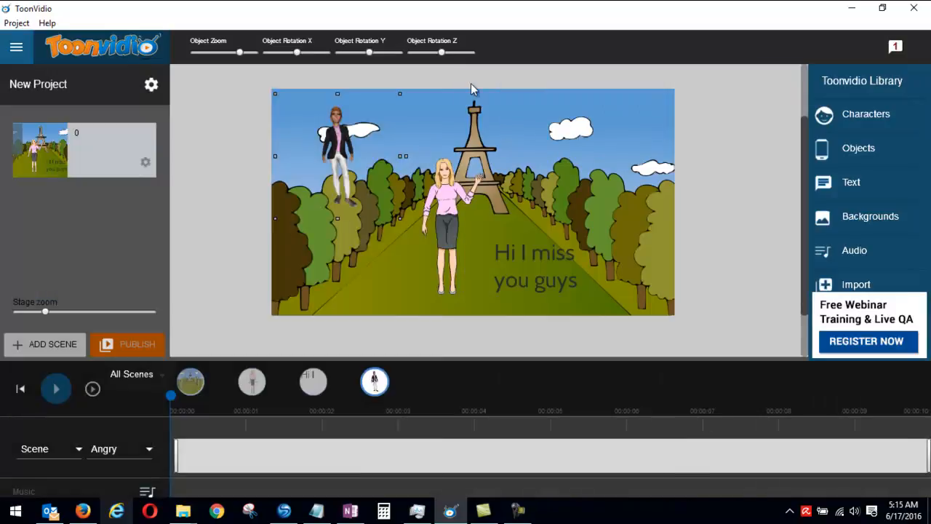
drag(341, 143, 388, 240)
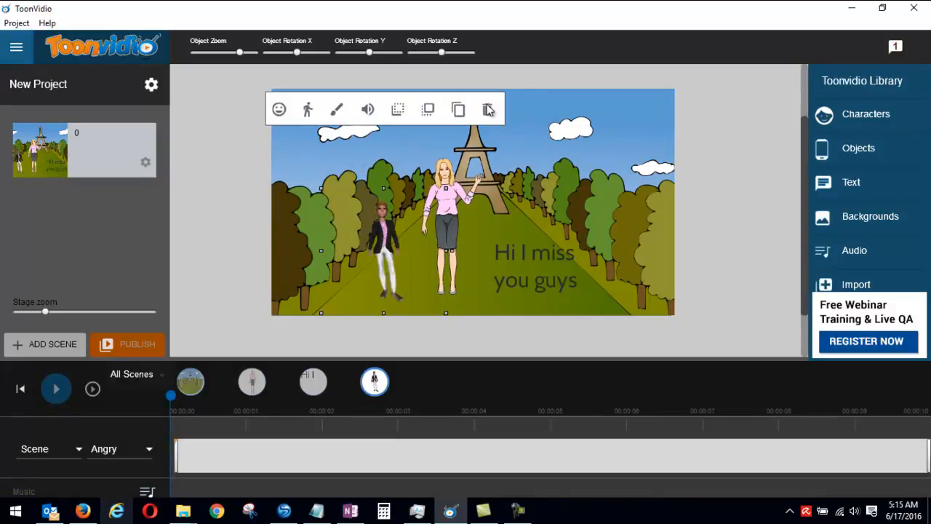
click(488, 109)
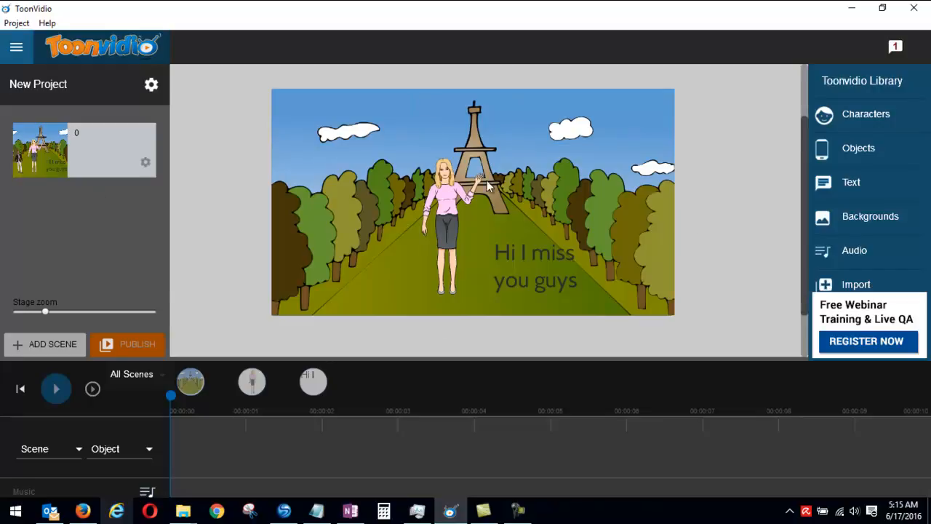
Step: Save the project in Documents under the name toonvidiotest05
click(16, 22)
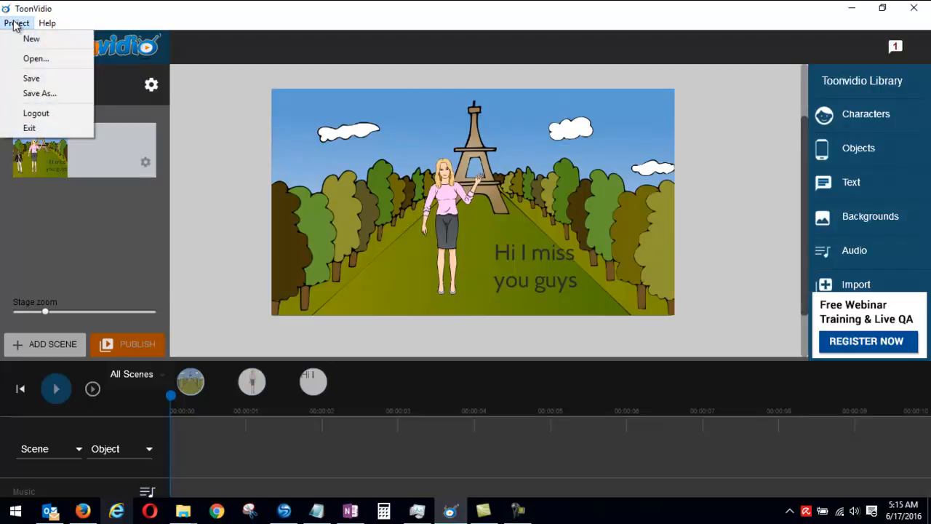
click(40, 94)
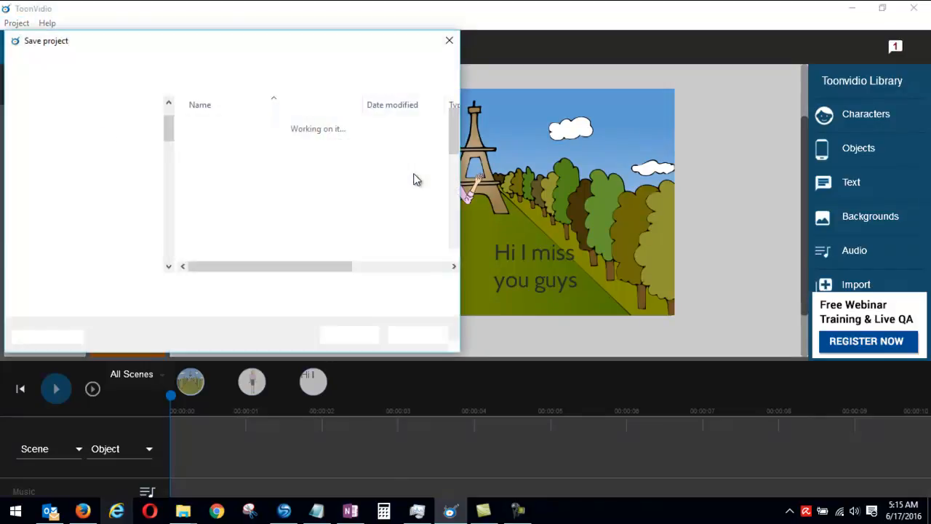
drag(454, 152, 459, 262)
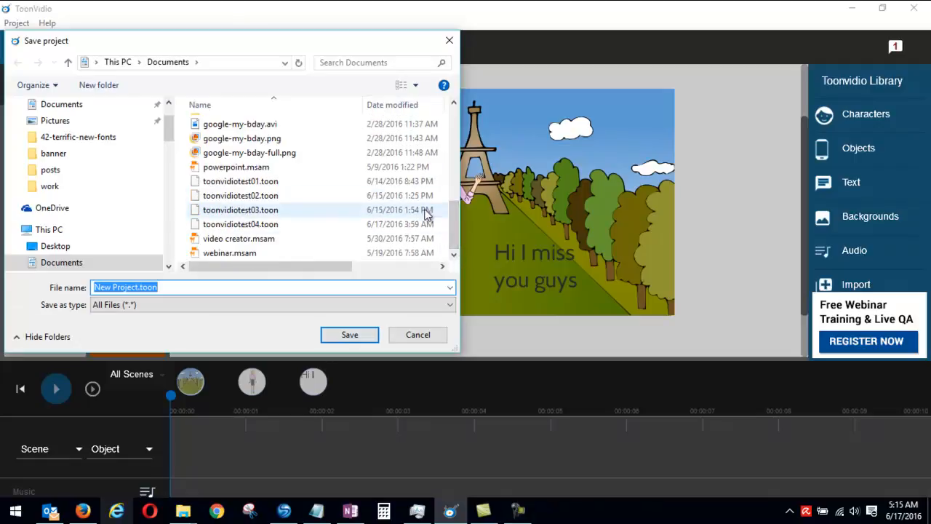
drag(457, 228, 473, 94)
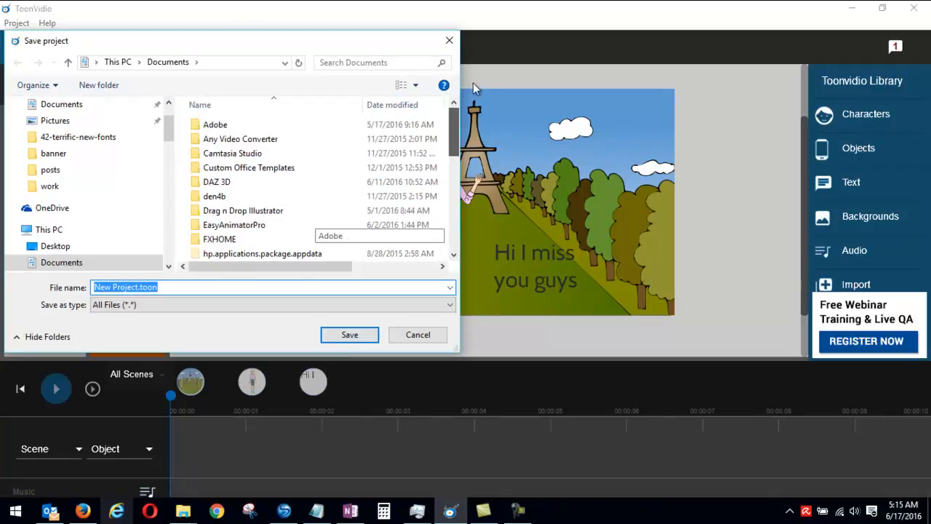
text(toonvidiotest05)
key(Return)
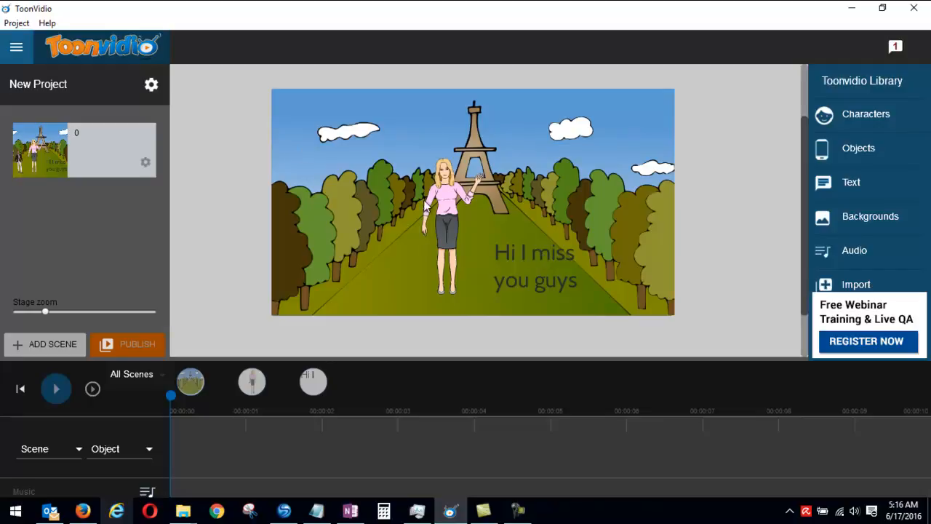
Step: Open the saved classroom project from the Documents folder
click(12, 25)
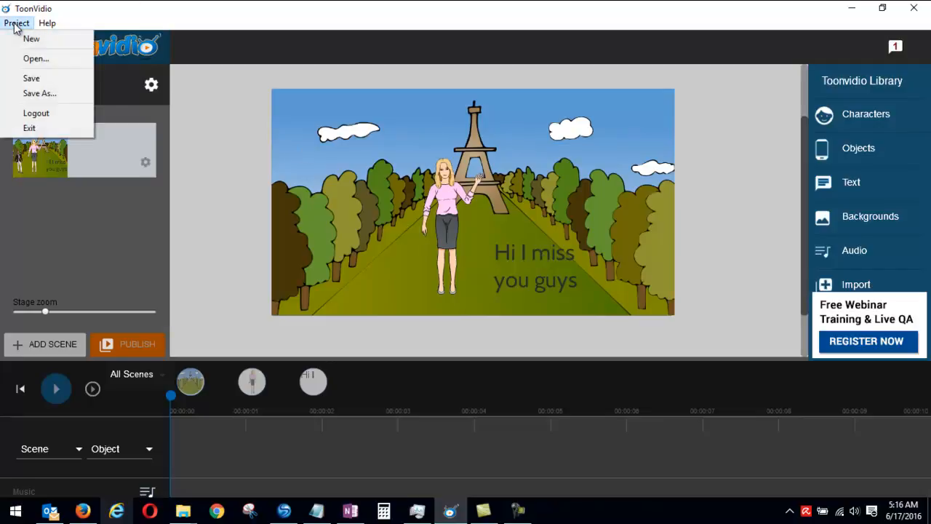
click(35, 59)
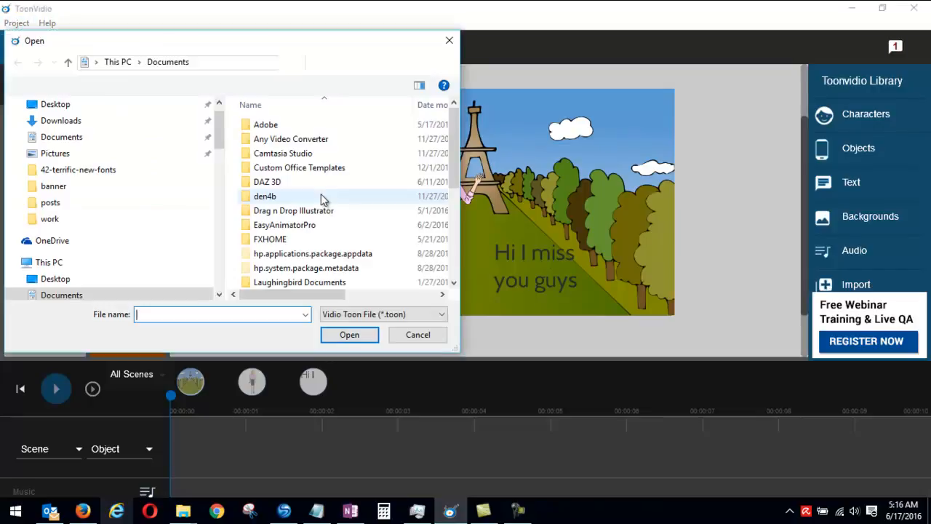
drag(452, 142, 452, 189)
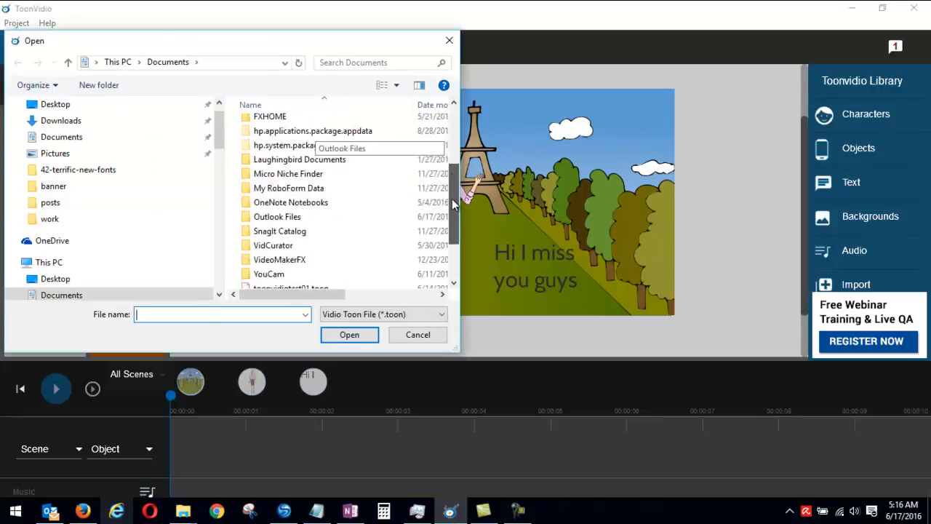
drag(452, 189, 452, 232)
click(337, 337)
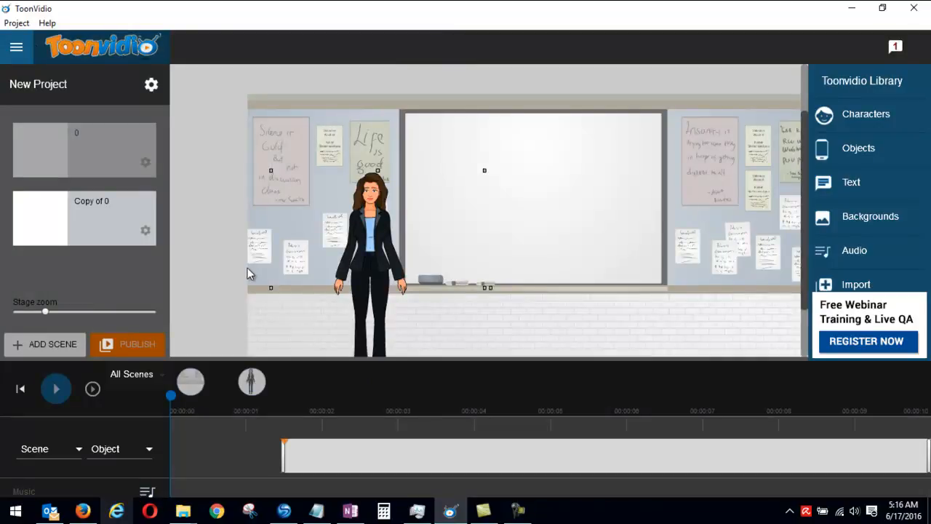
Step: Preview the first scene, named 0, and return the playhead to the start of the timeline
click(61, 155)
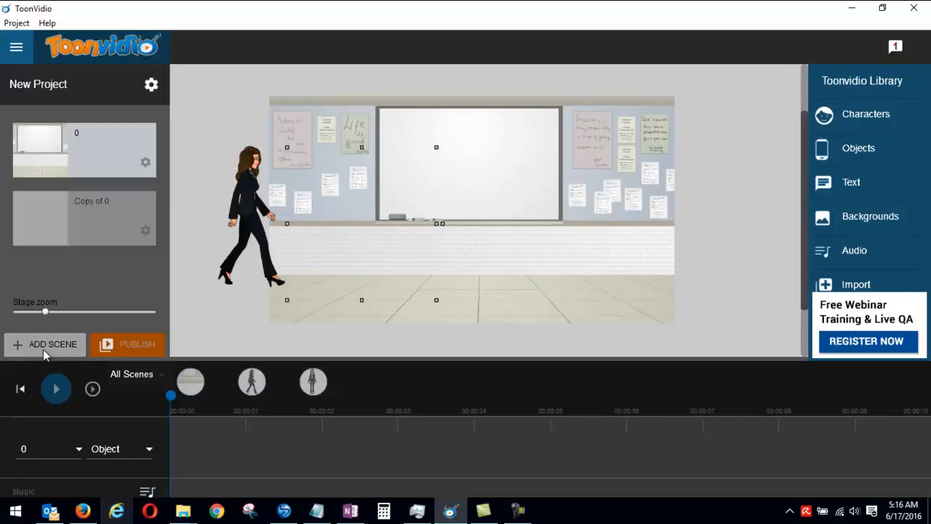
click(58, 389)
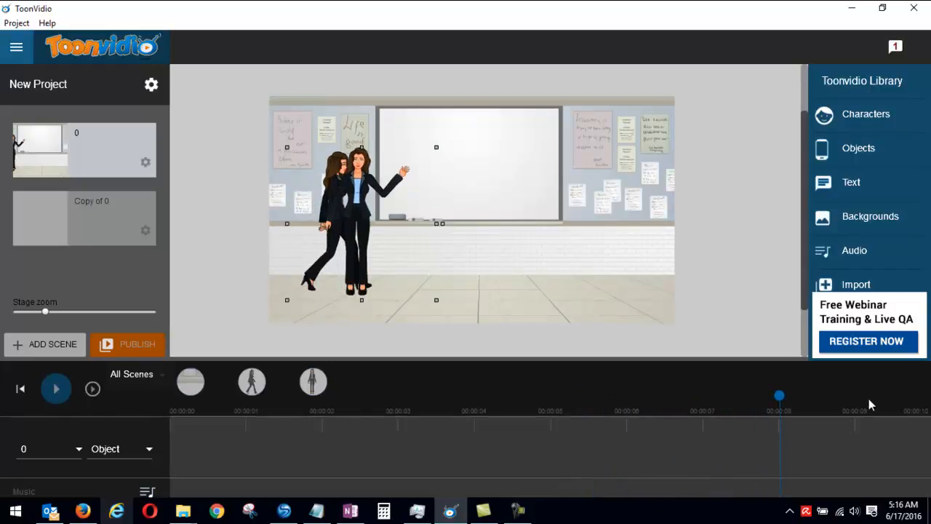
drag(778, 399, 137, 409)
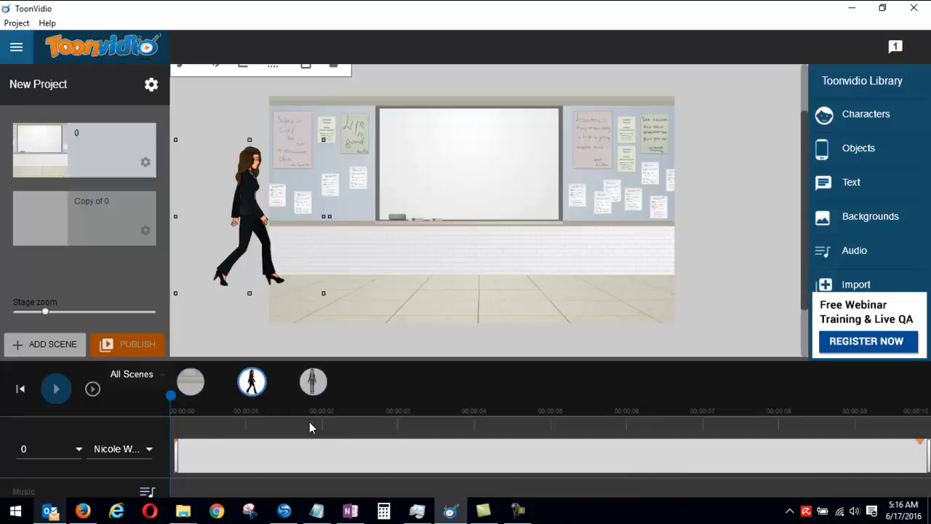
Step: Shorten the walking woman's clip to end at about 1.5 seconds, where the standing woman's clip begins, and replay the scene
click(313, 382)
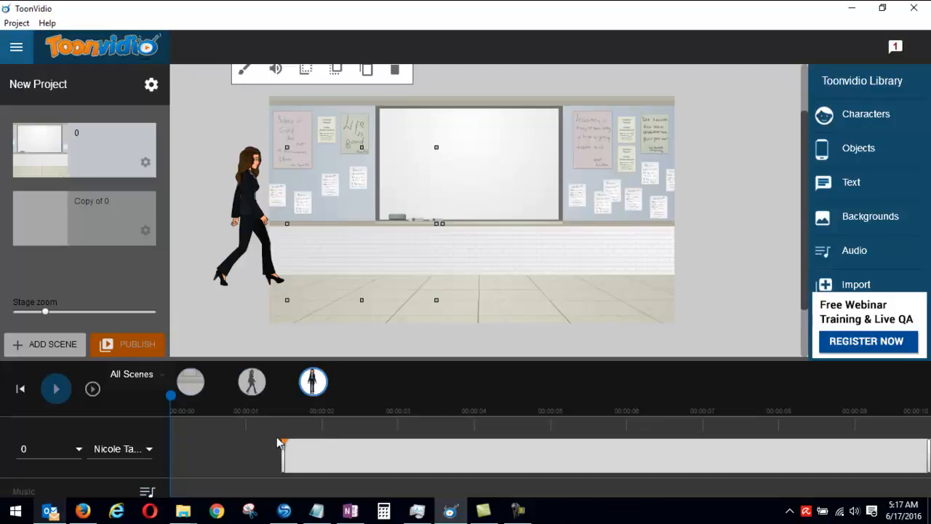
click(253, 385)
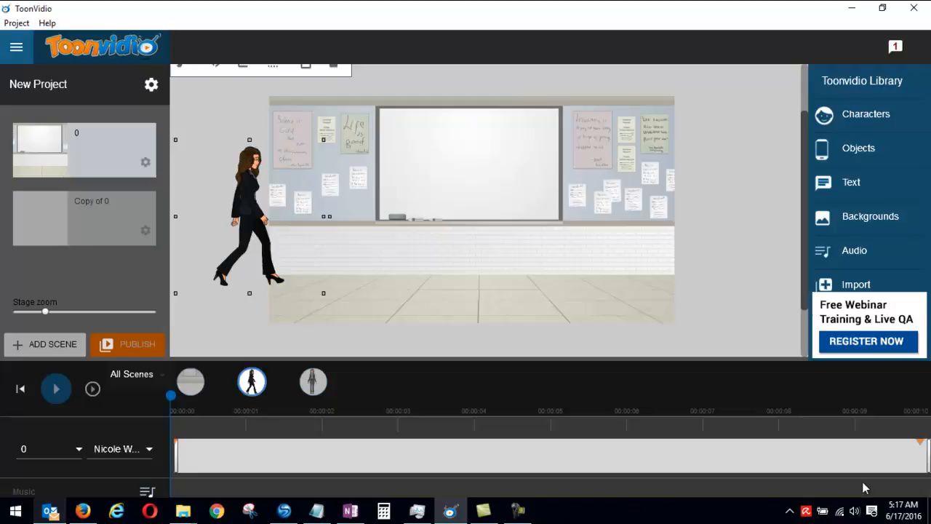
drag(928, 456, 282, 461)
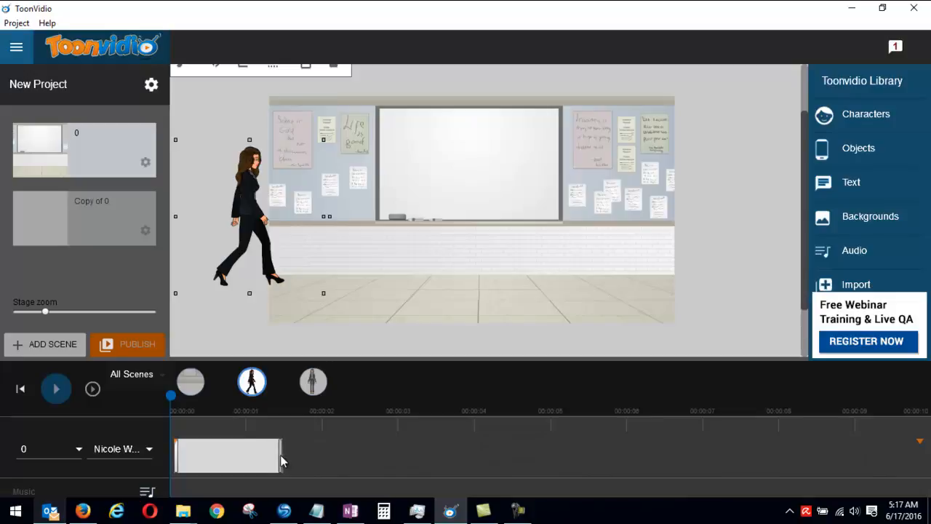
click(52, 389)
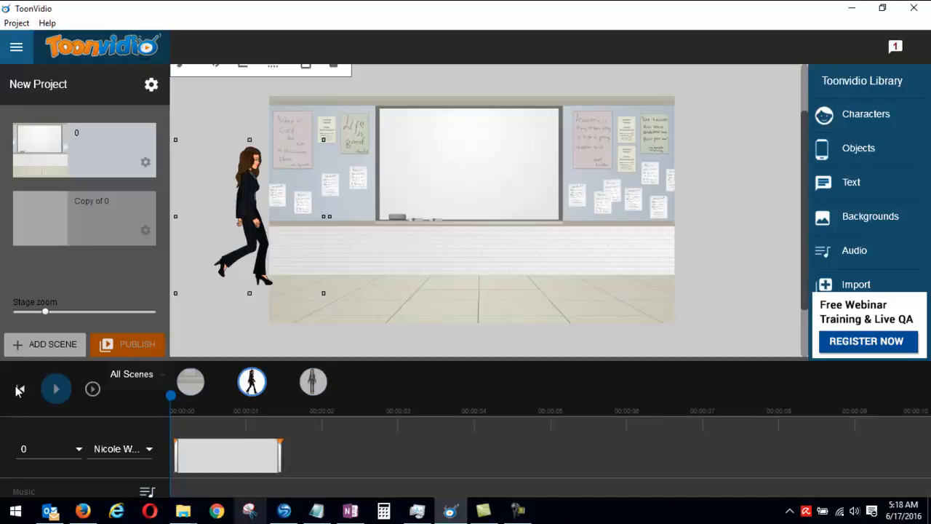
click(56, 389)
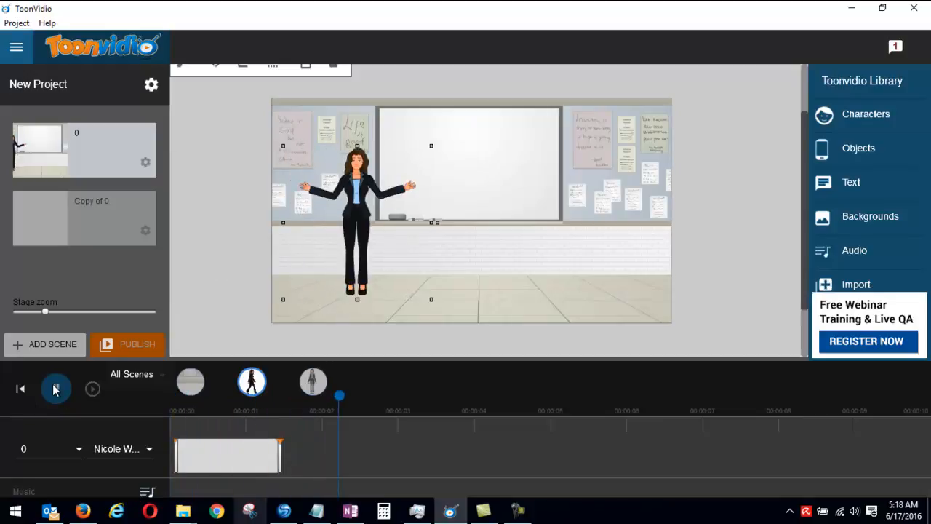
Step: Compare the Copy of 0 scene with scene 0, and review the publish settings for file format and video resolution
click(60, 213)
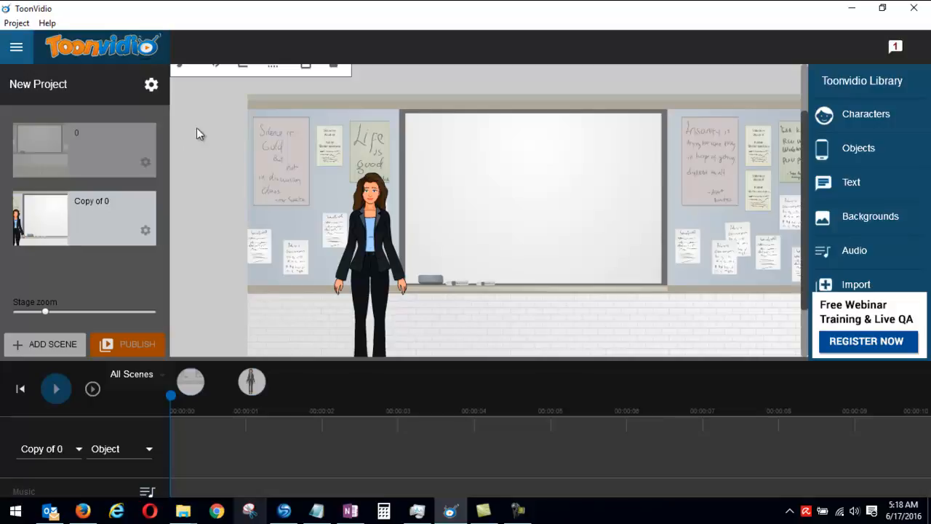
click(50, 144)
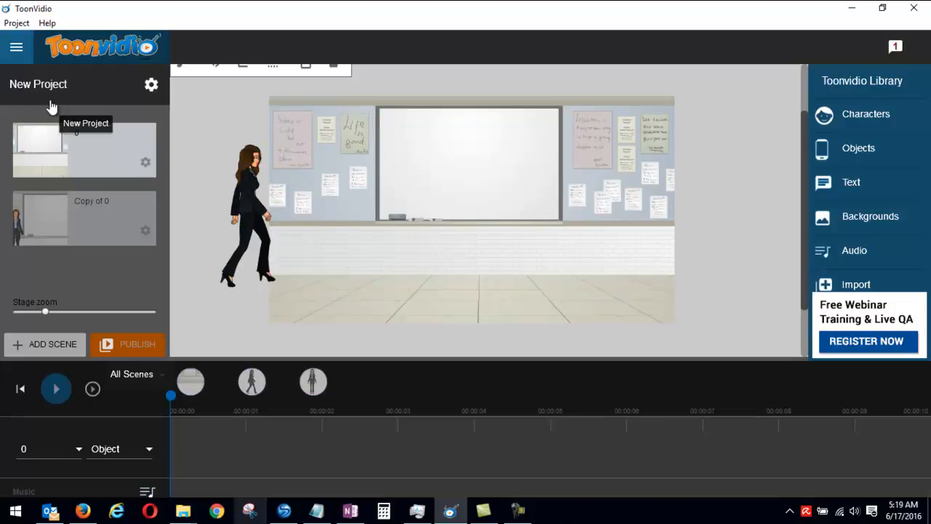
click(119, 344)
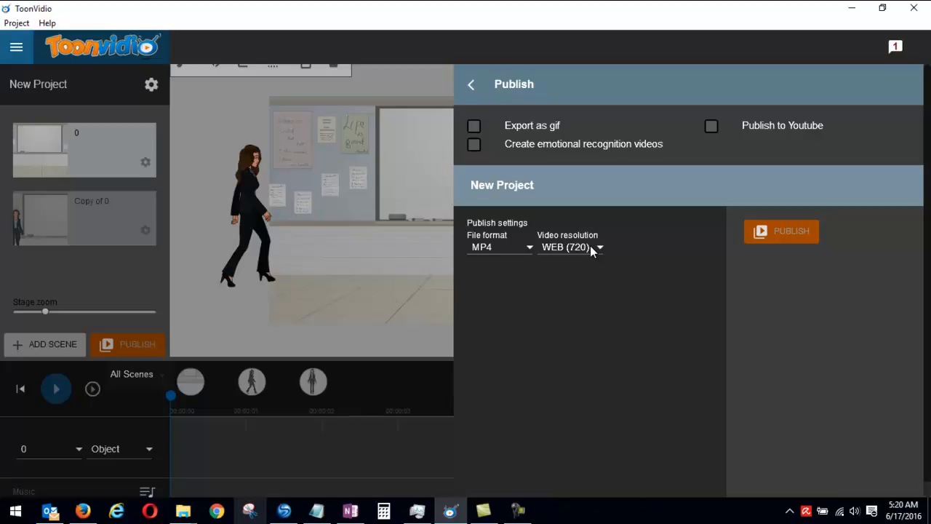
click(473, 86)
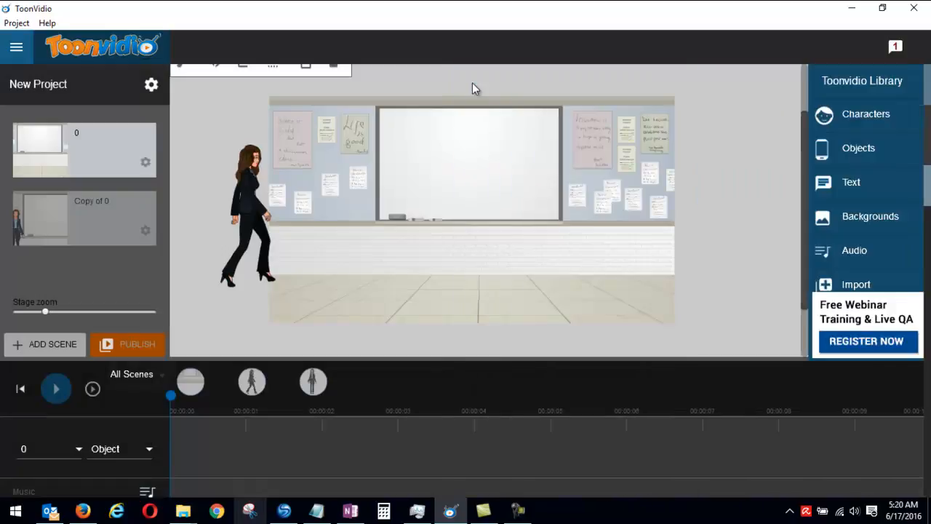